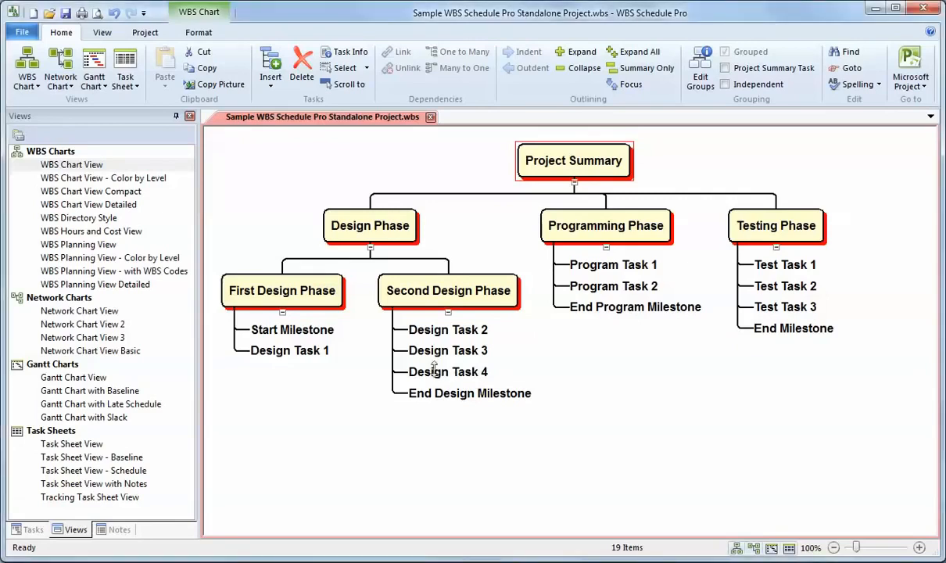
Set Design Task 4's duration to 7 days and its work to 120 hours
double_click(434, 371)
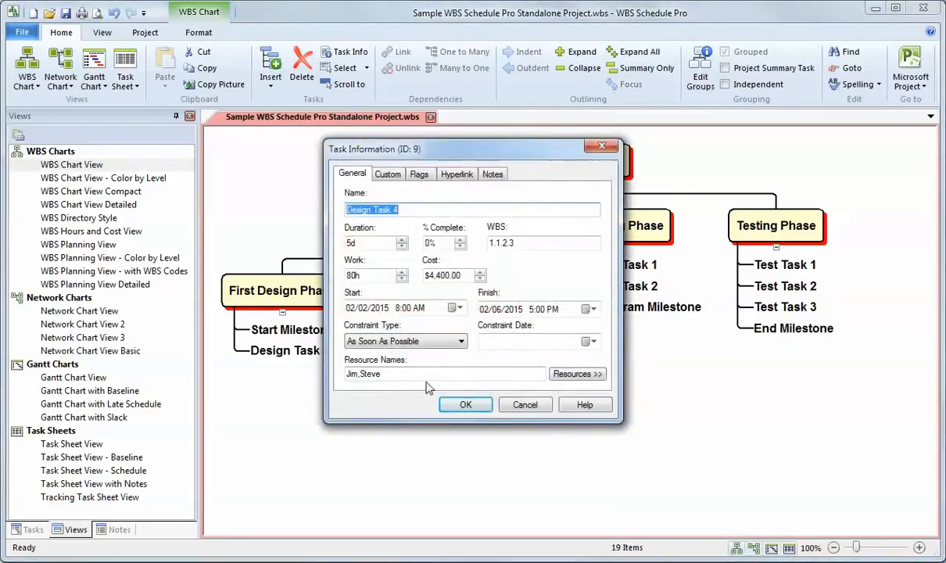
double_click(403, 237)
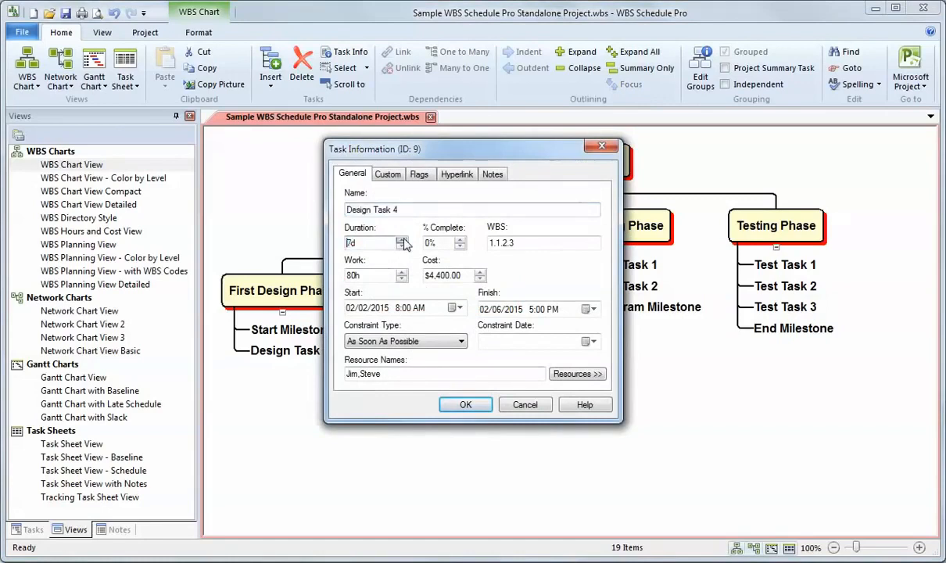
key("Tab")
type("120")
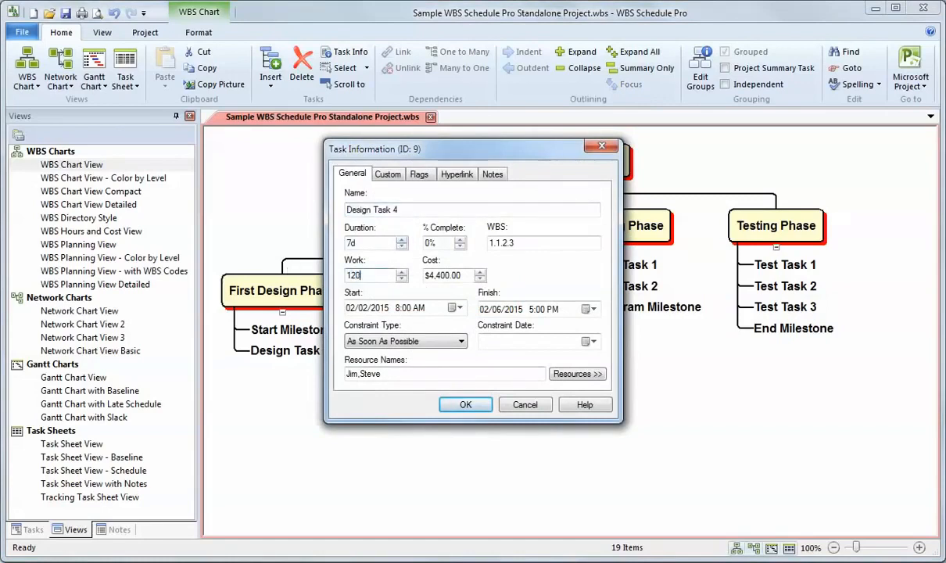
Change Design Task 4's resources by unassigning the second listed person and assigning the fourth, and apply the task changes
left_click(575, 374)
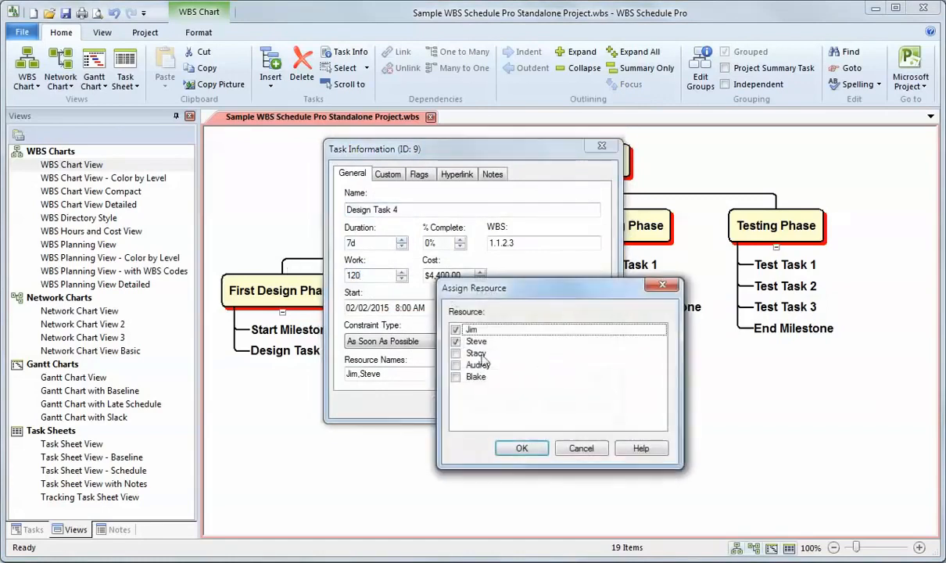
left_click(455, 342)
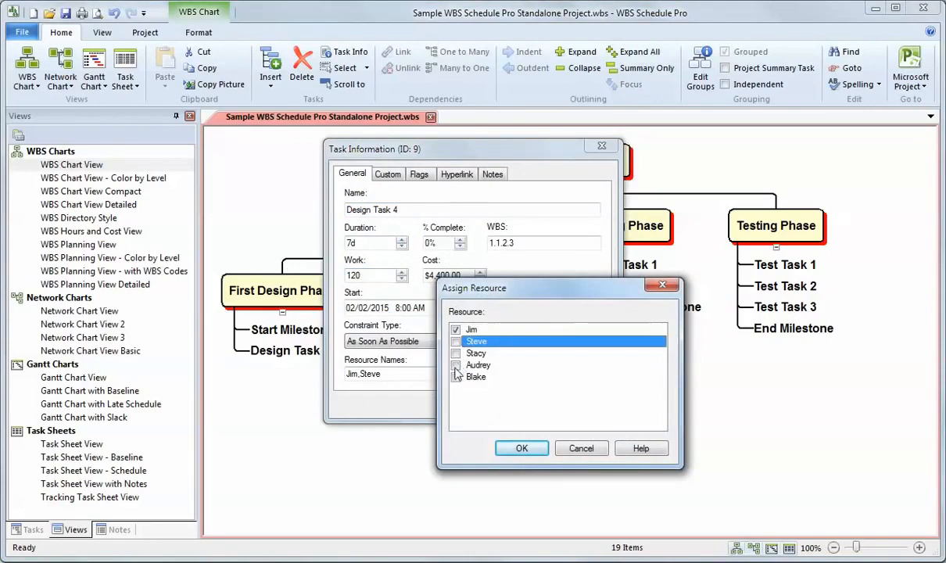
left_click(456, 365)
left_click(522, 448)
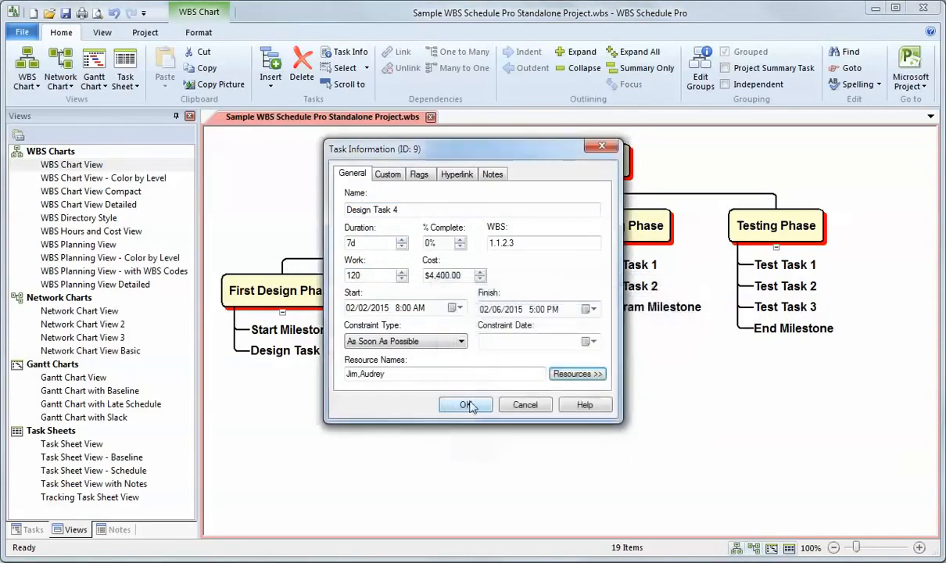
left_click(466, 405)
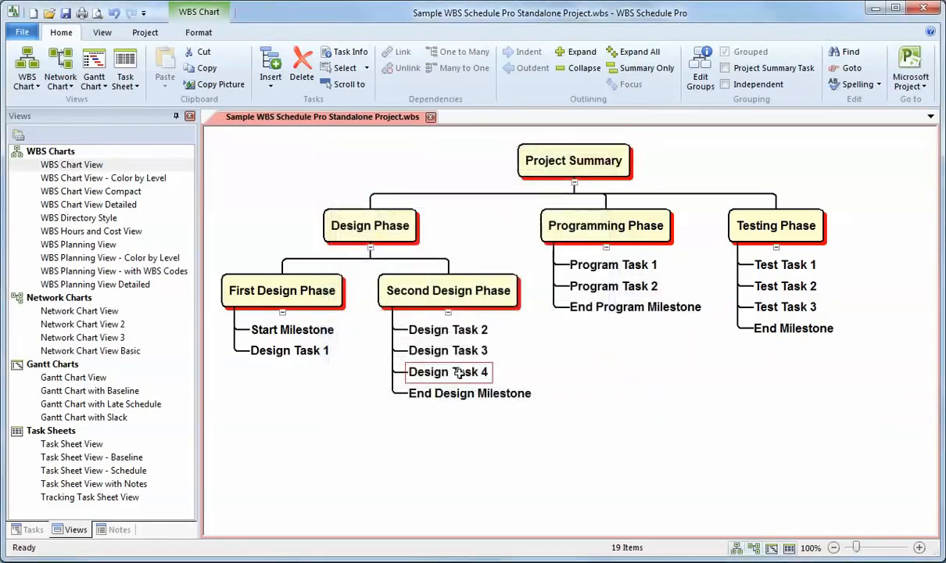
Insert a task named Design Task 5 after Design Task 4 in the Second Design Phase
left_click(272, 89)
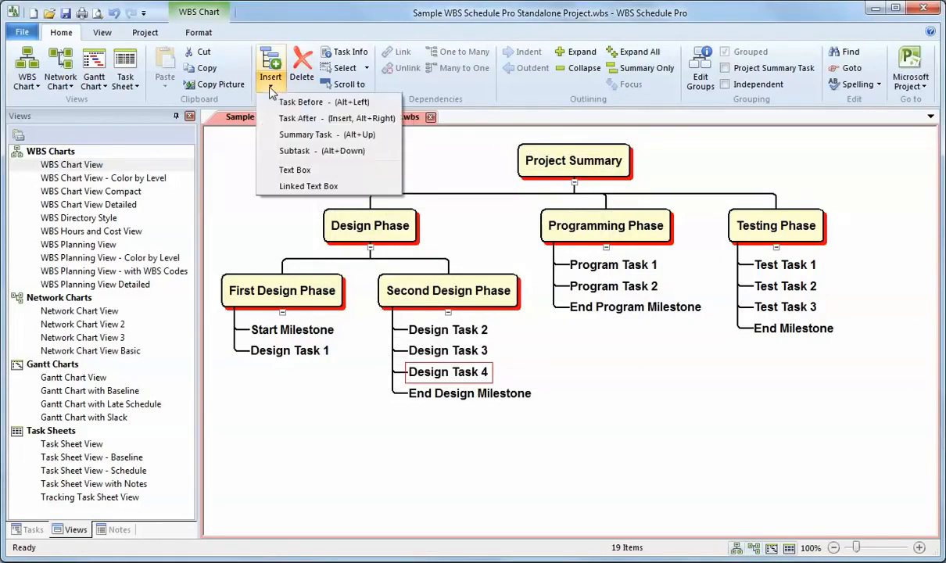
left_click(313, 119)
type("De")
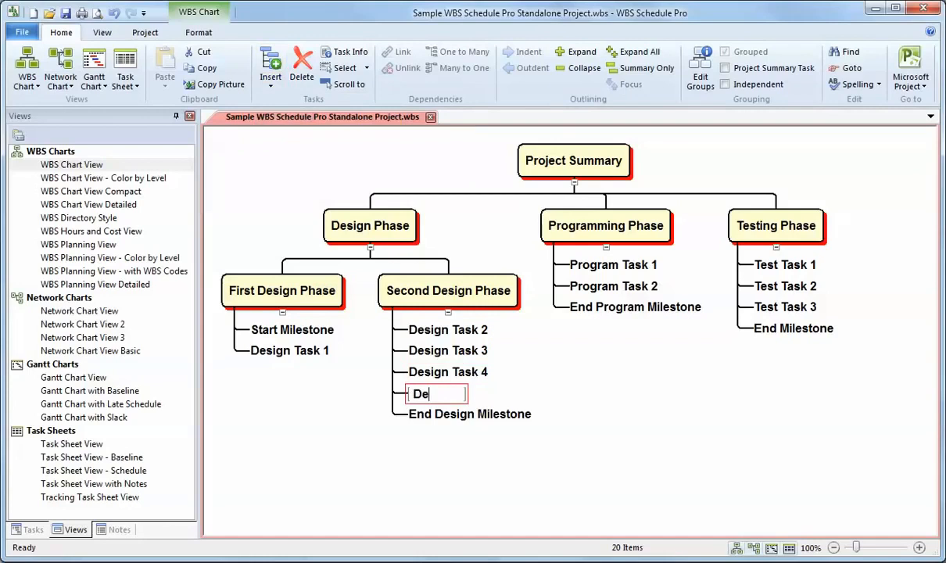
type("sign Task 5")
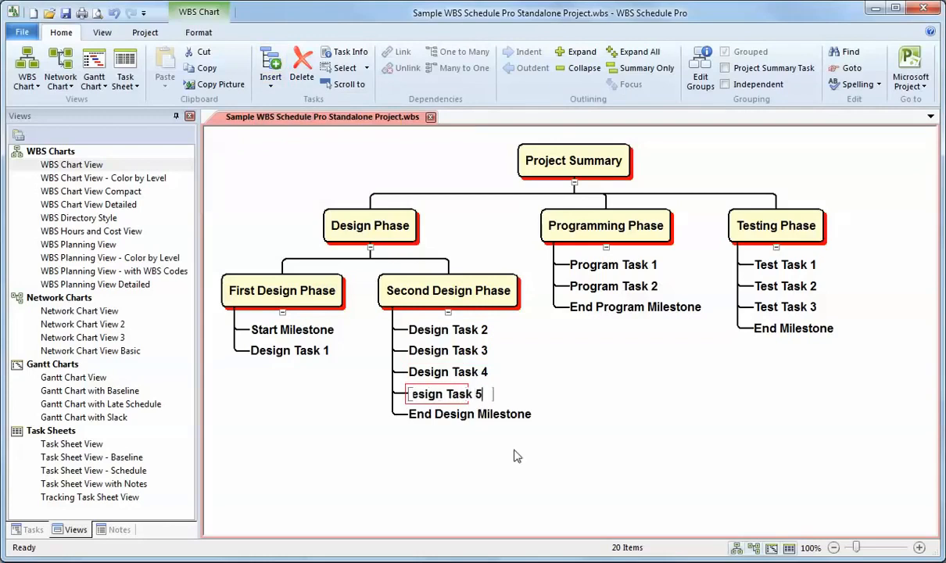
key("Return")
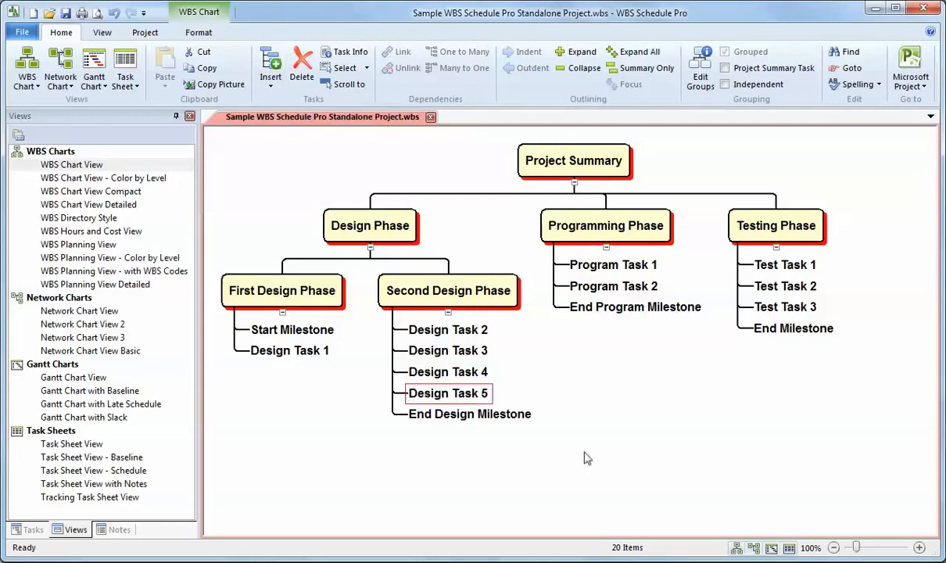
Move the Testing Phase branch ahead of the Programming Phase and show the chart in WBS Chart View Detailed
left_click(786, 225)
left_click_drag(786, 226, 551, 213)
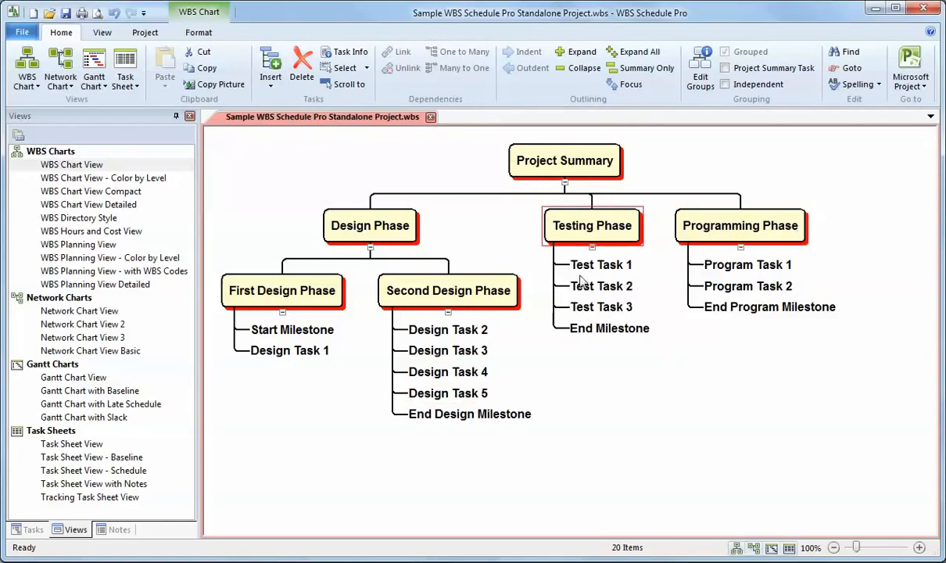
left_click(82, 207)
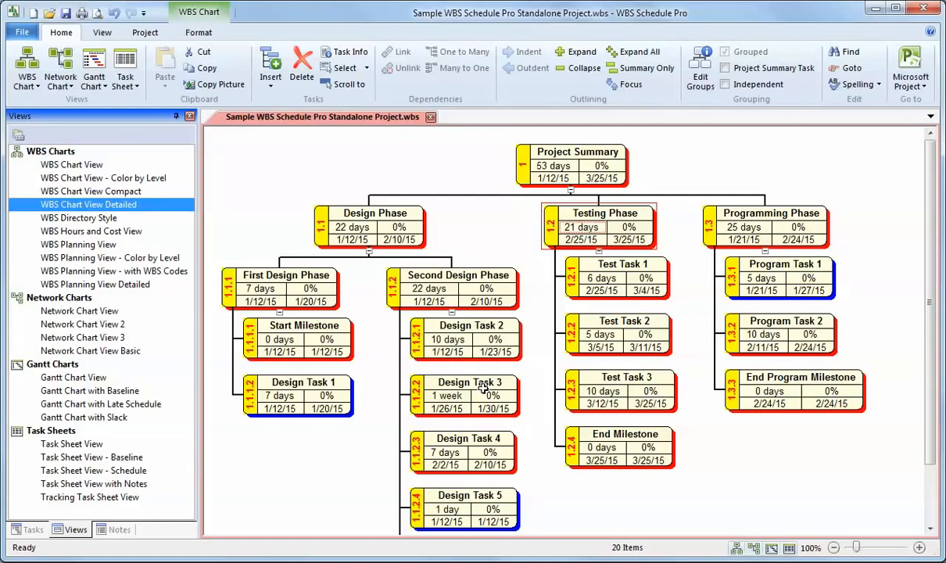
Switch to WBS Hours and Cost View and set Design Task 3's cost to $5,000
left_click(85, 229)
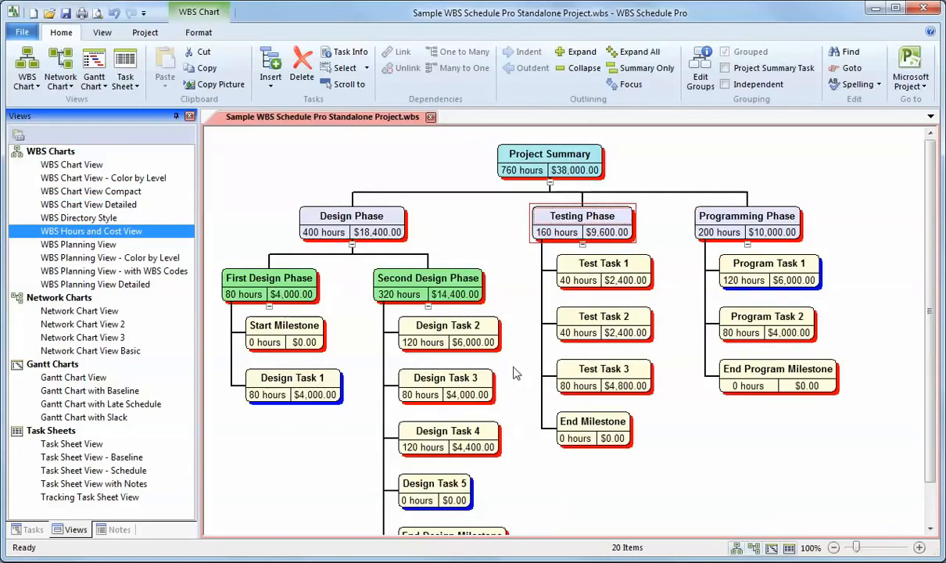
left_click(467, 397)
type("5,")
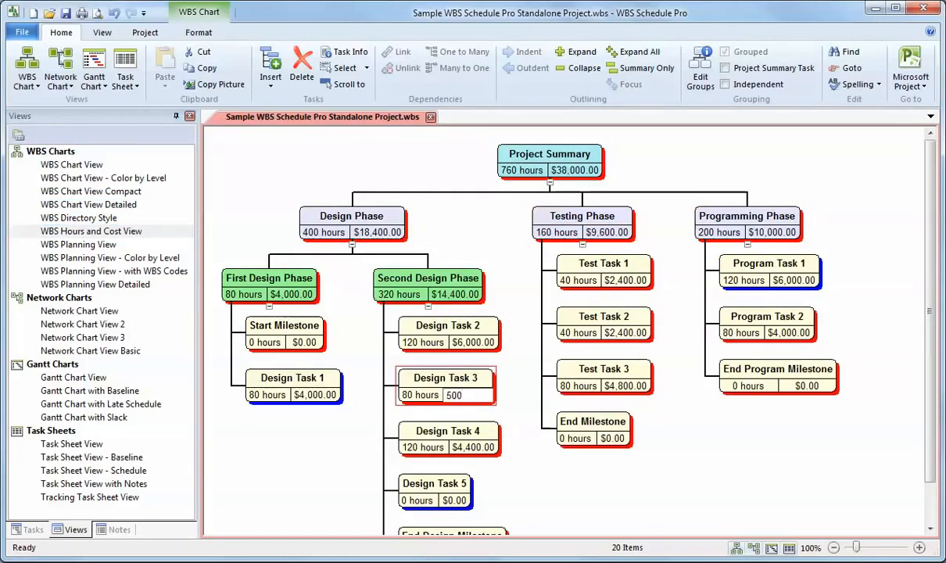
type("000")
key("Return")
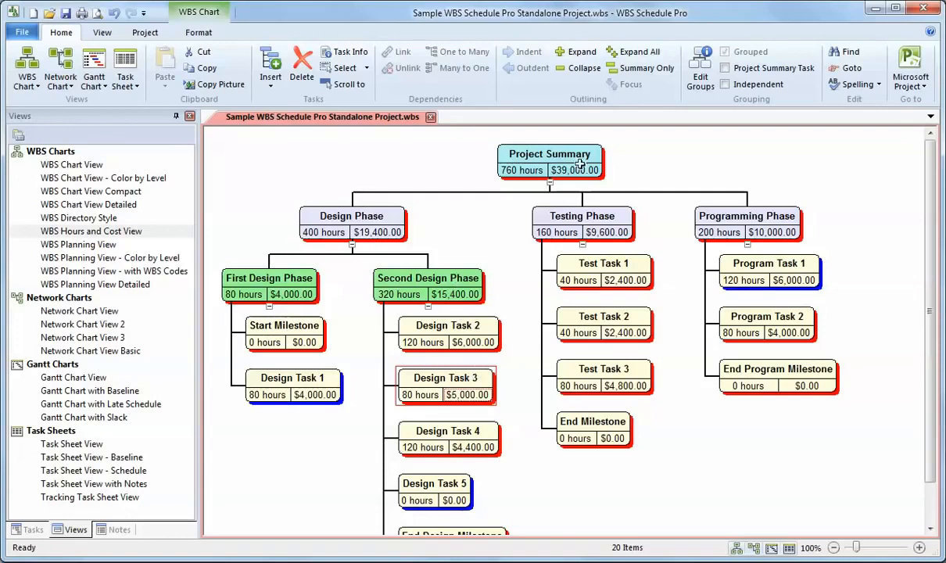
Collapse the First Design Phase, Second Design Phase, Testing Phase and Programming Phase to hide their subtasks
left_click(269, 306)
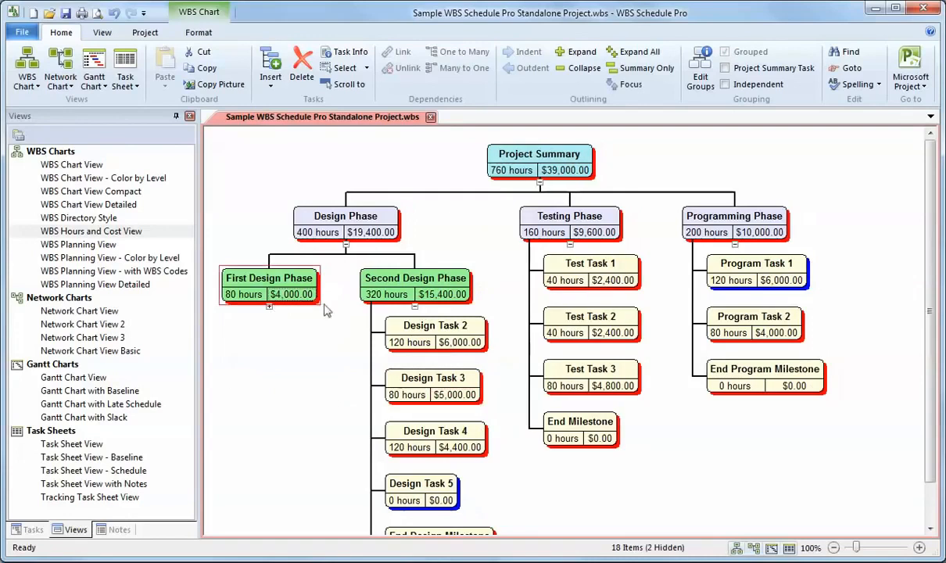
left_click(426, 305)
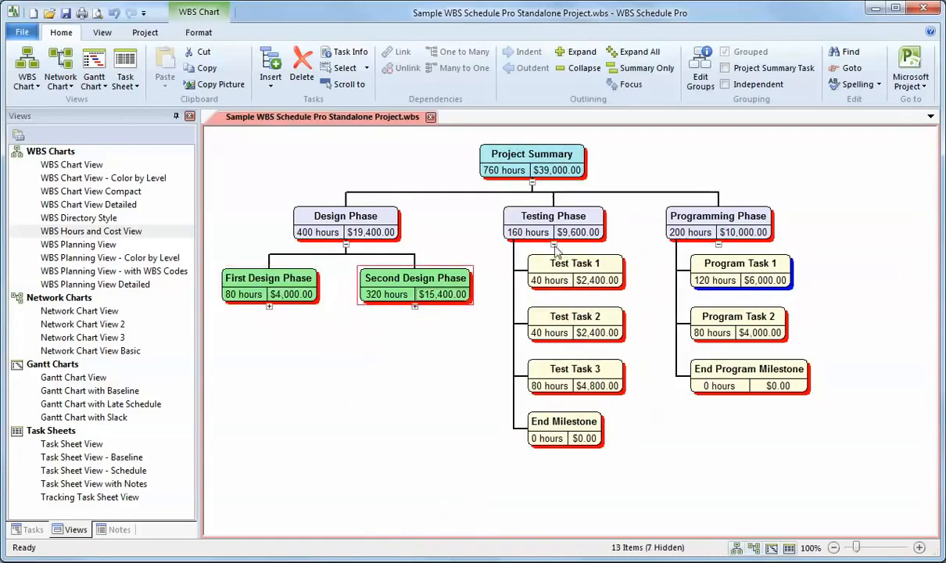
left_click(554, 244)
left_click(700, 244)
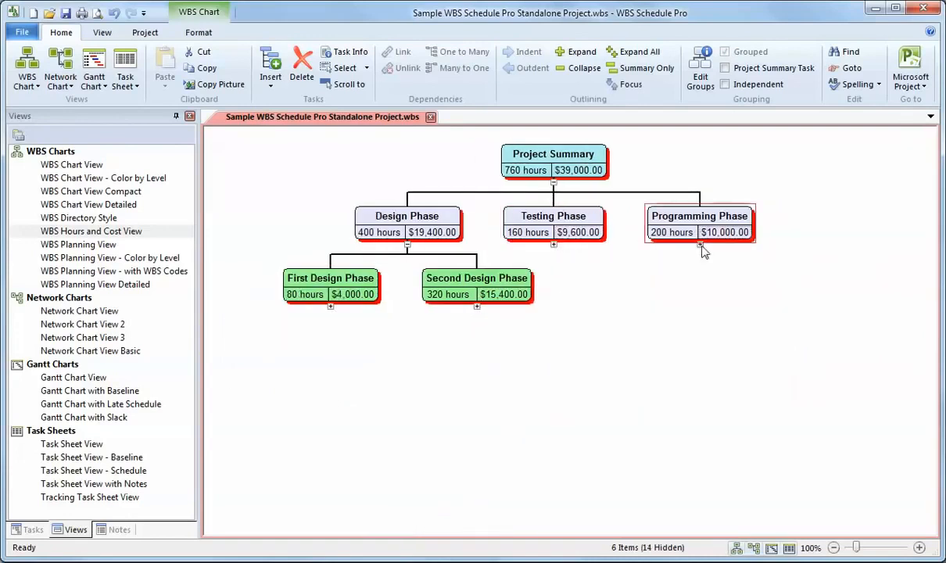
Expand the Programming Phase and the Testing Phase, and expand all remaining collapsed branches
left_click(700, 245)
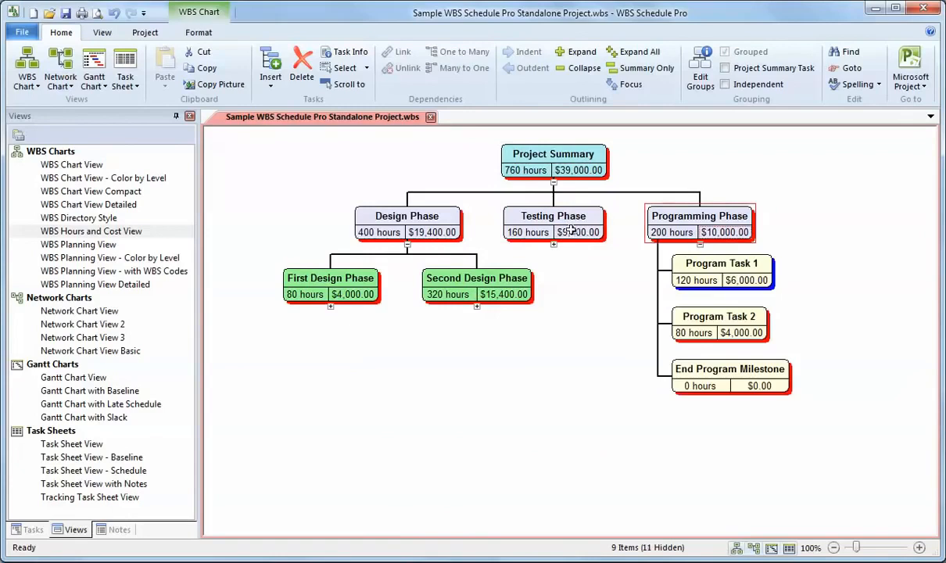
left_click(553, 245)
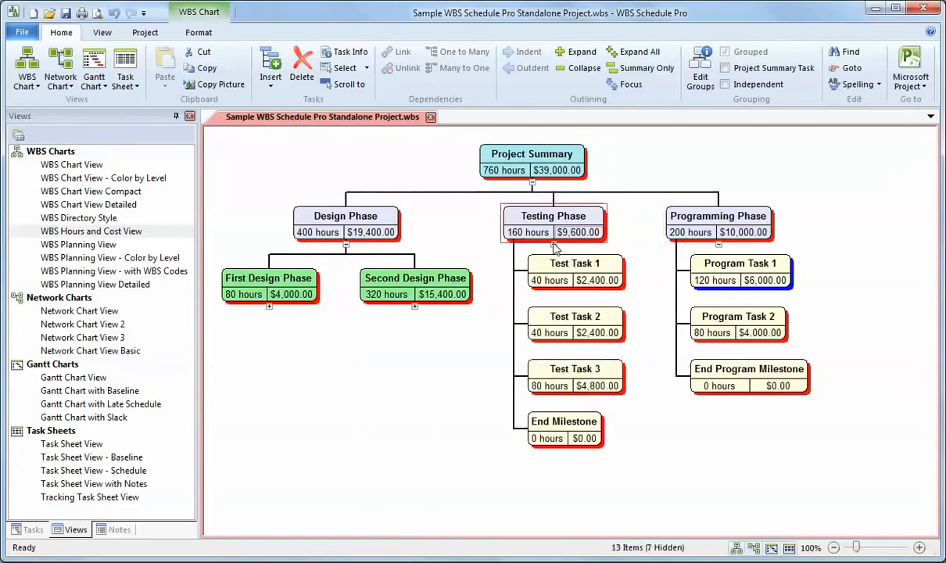
left_click(635, 54)
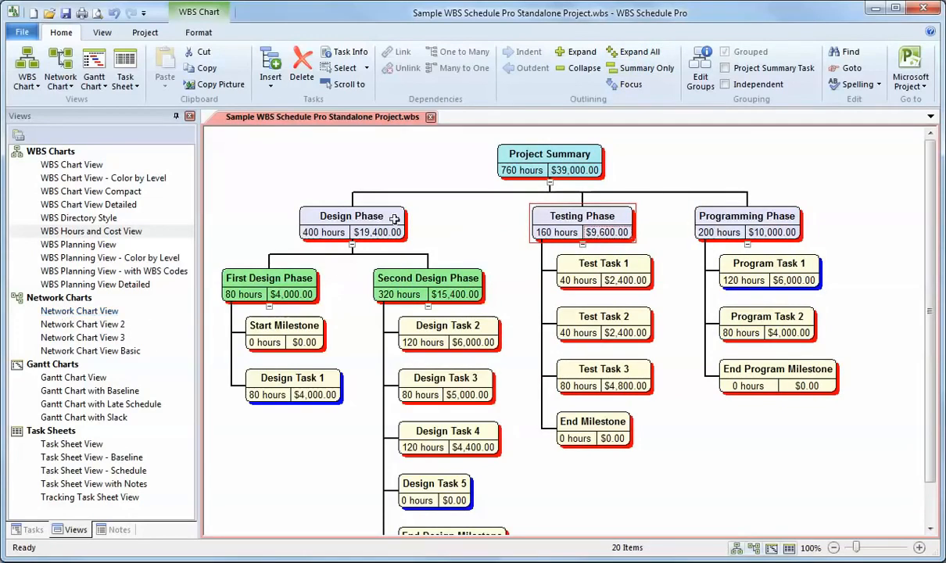
In Network Chart View, link Design Task 2 to Design Task 5 and Design Task 5 to End Design Milestone
left_click(67, 312)
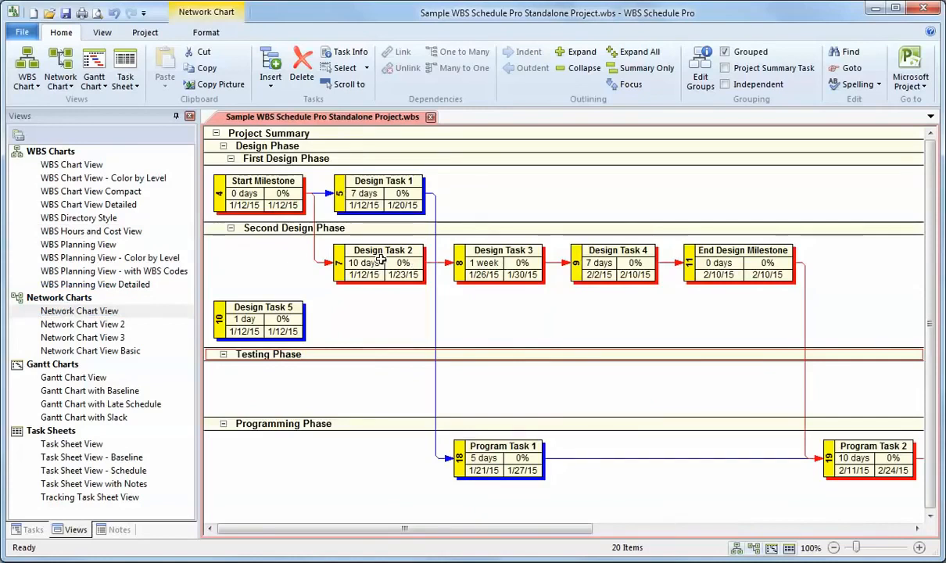
left_click_drag(381, 261, 270, 317)
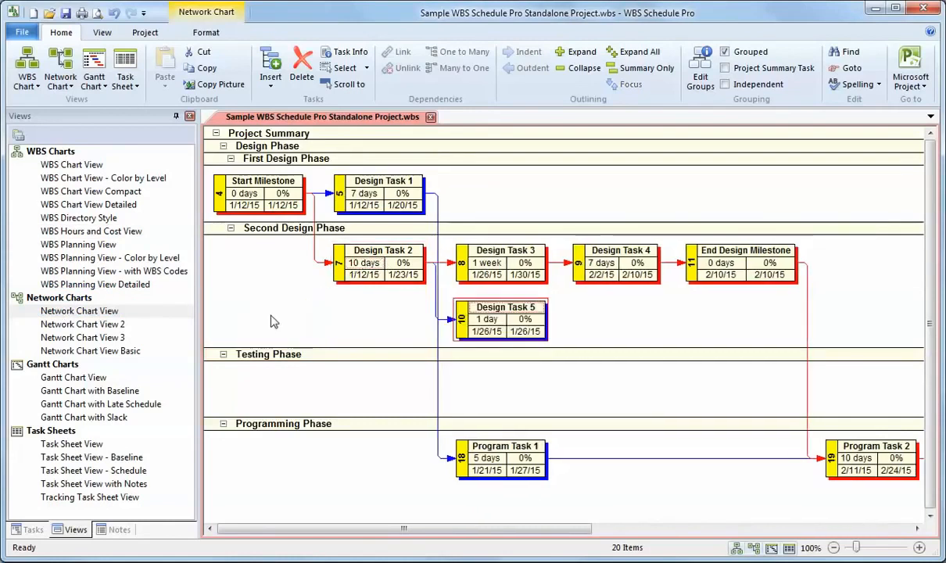
left_click_drag(571, 321, 726, 267)
Create a new task in the Testing Phase with Start Milestone as its predecessor and Program Task 2 as its successor
left_click_drag(244, 381, 372, 401)
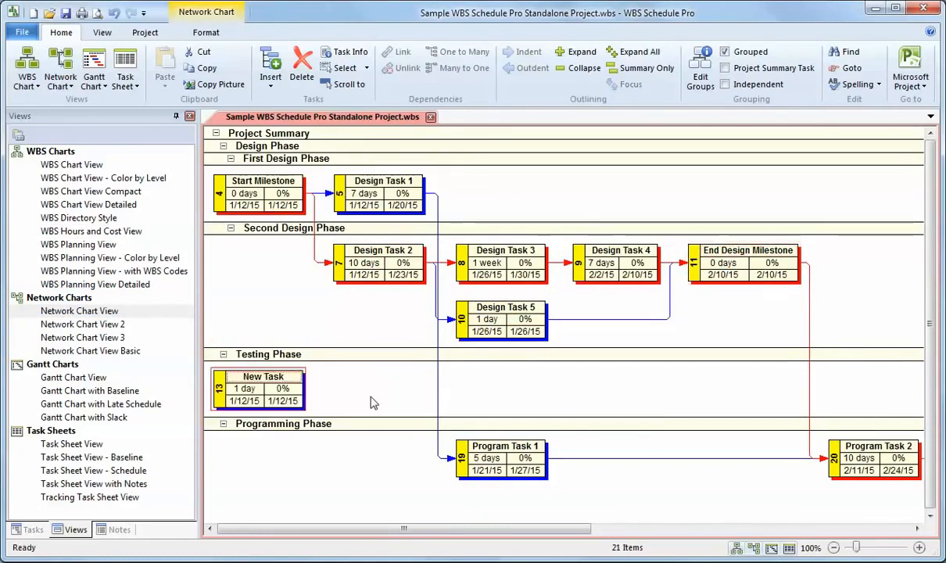
left_click_drag(270, 193, 270, 387)
left_click_drag(404, 389, 825, 462)
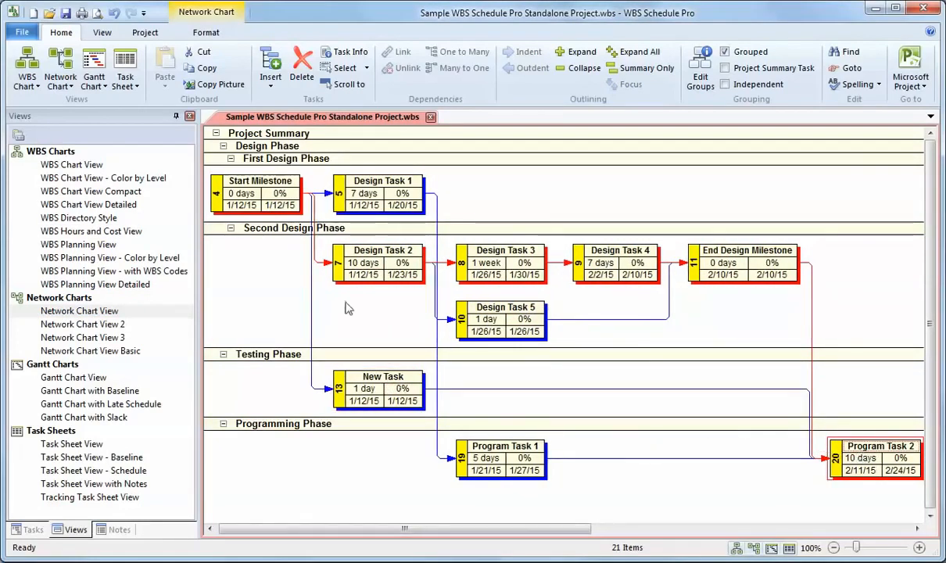
Set Start Milestone's percent complete to 100%
left_click(280, 194)
type("100")
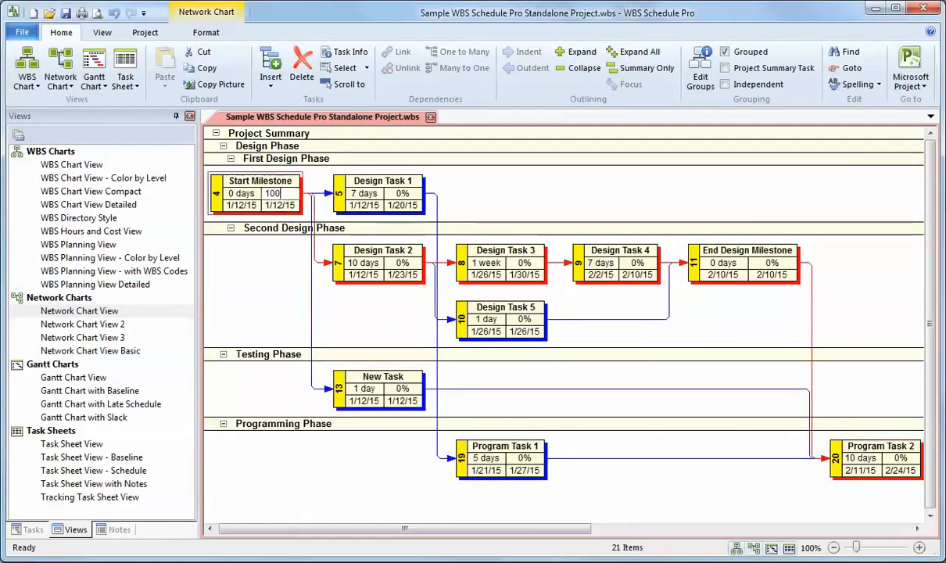
key("Return")
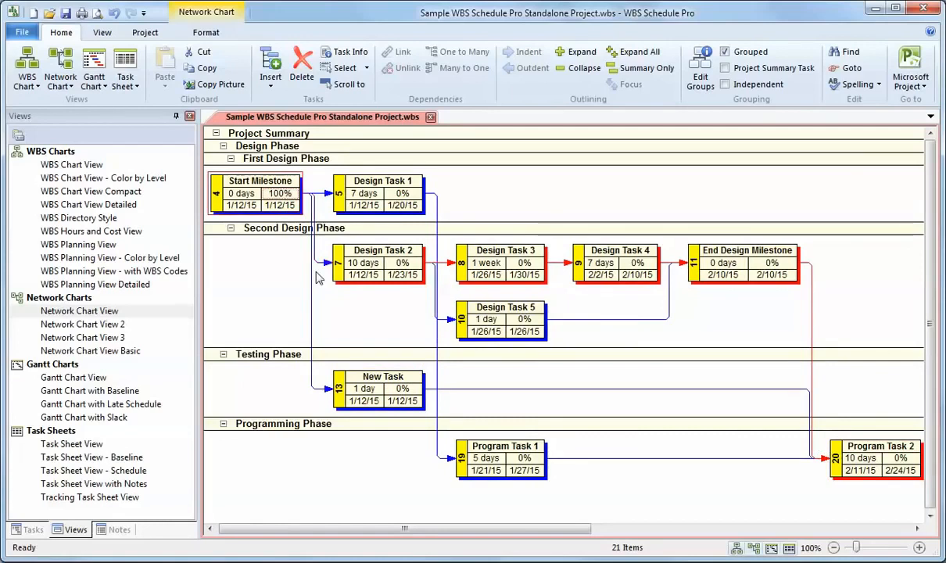
Switch to Gantt Chart View and extend Design Task 1's bar to a duration of 12 days
left_click(73, 379)
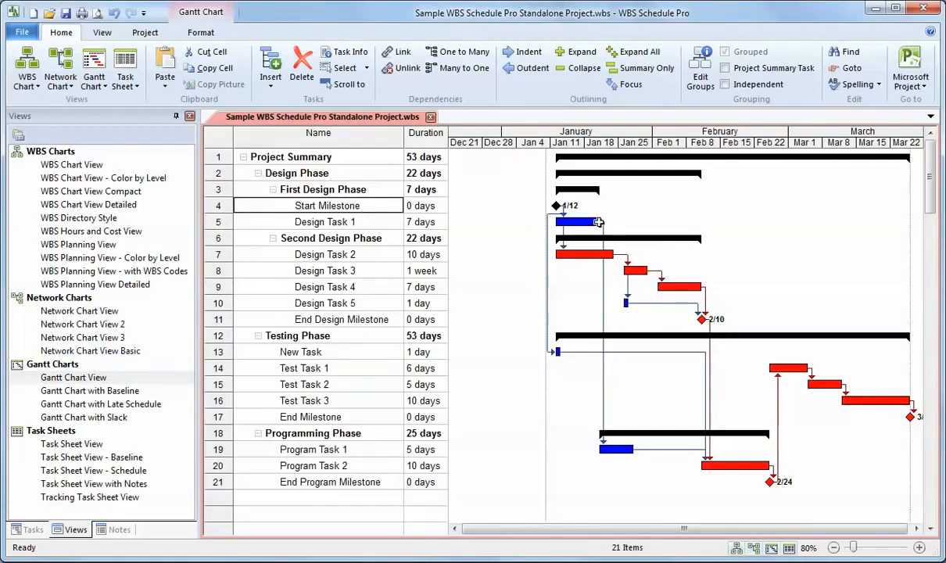
left_click_drag(602, 221, 634, 222)
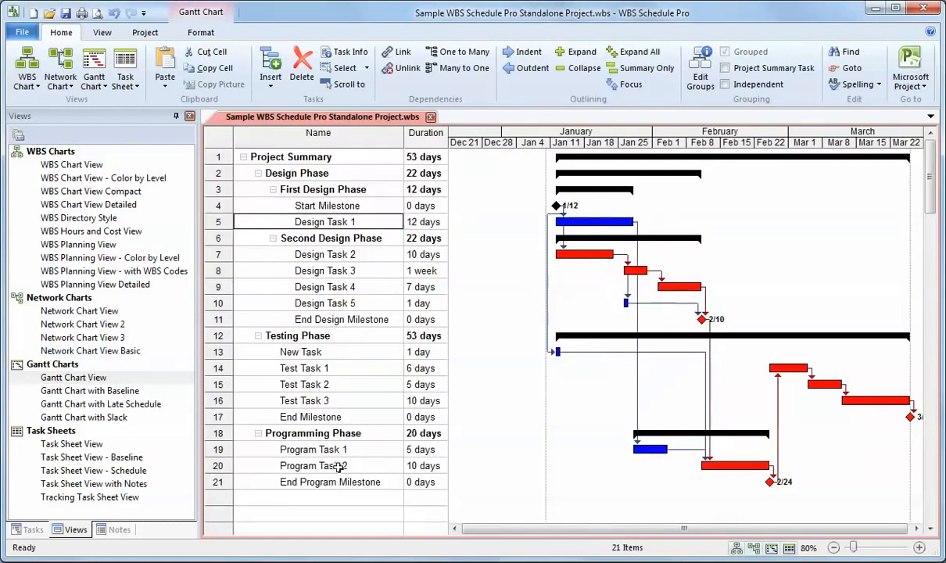
Add a task named New Task below End Program Milestone and set its duration to 5 days
left_click(337, 491)
type("New")
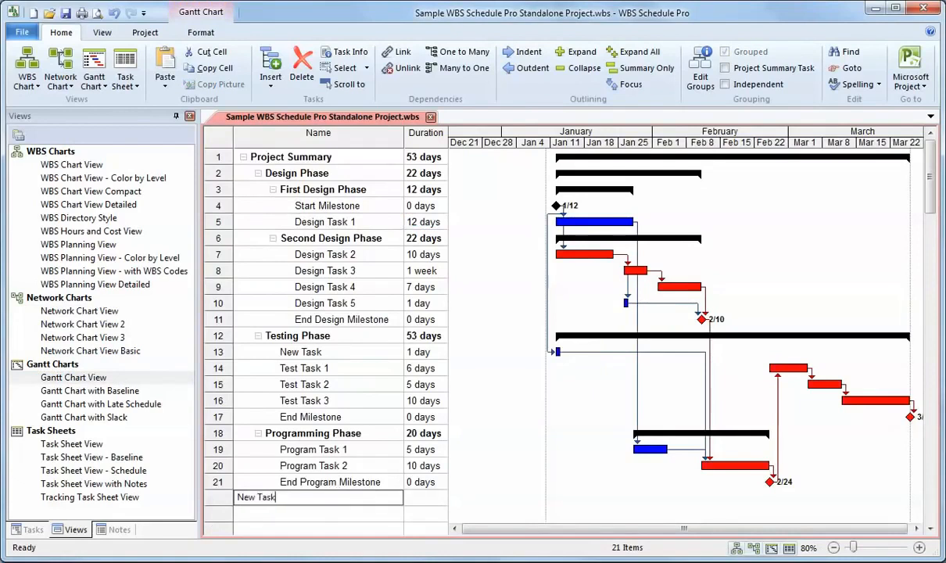
type(" Task")
key("Return")
left_click(422, 498)
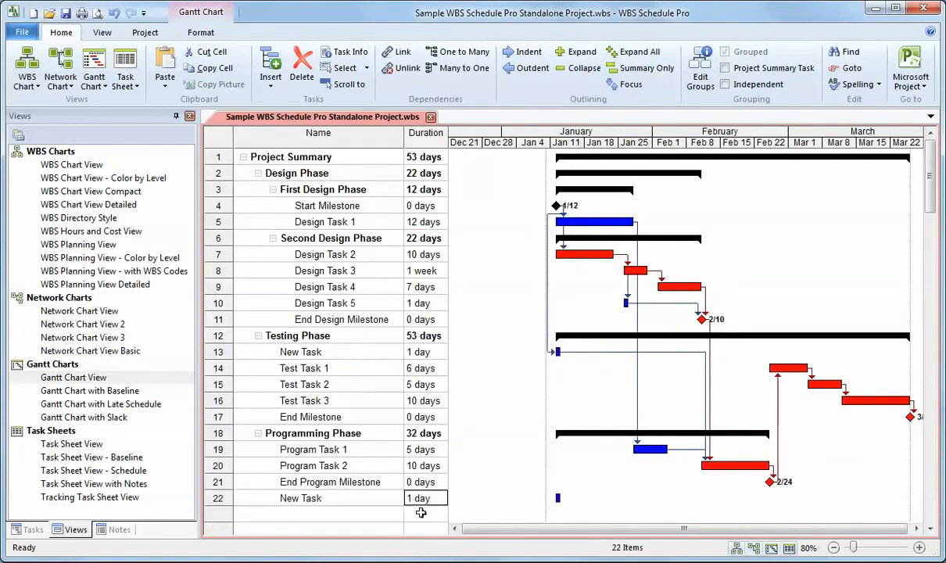
type("5")
key("Return")
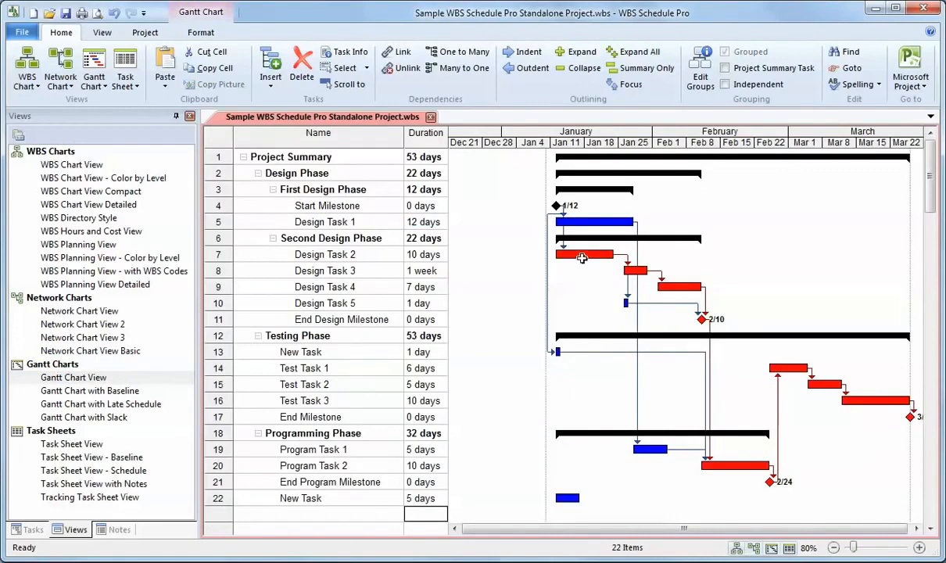
Link Design Task 2 to the new task at the end of the Programming Phase and select Program Task 2
left_click_drag(582, 258, 564, 498)
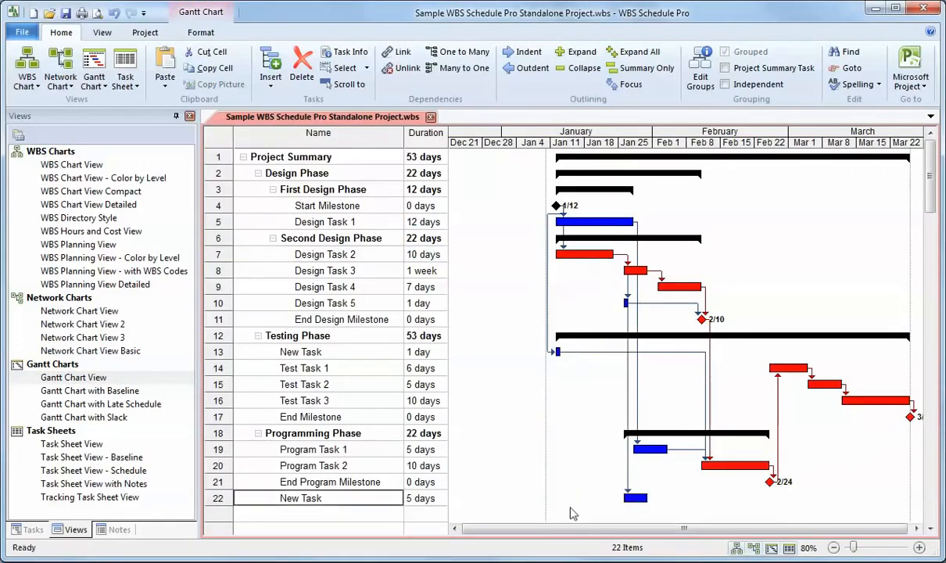
left_click(714, 465)
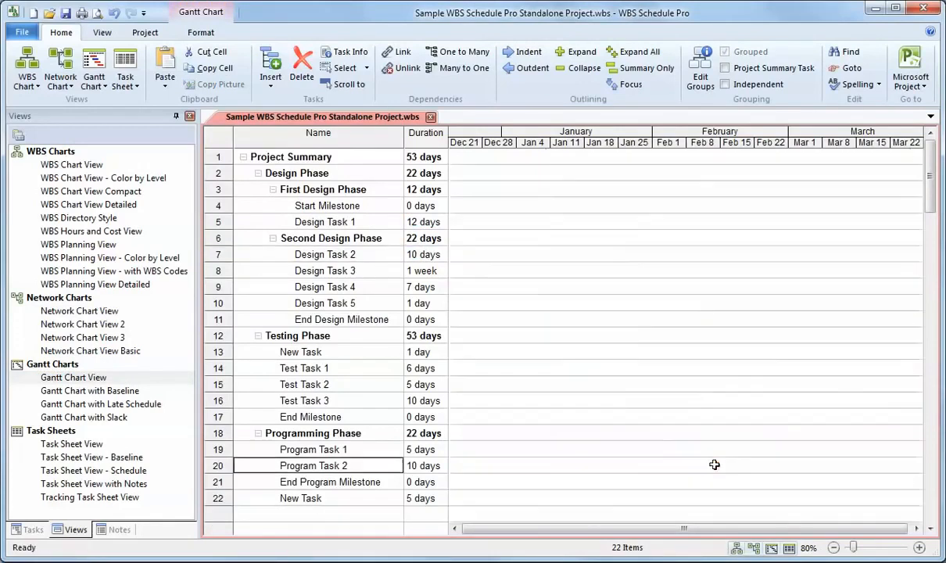
Review the schedule in Task Sheet View and return to WBS Chart View
left_click(72, 444)
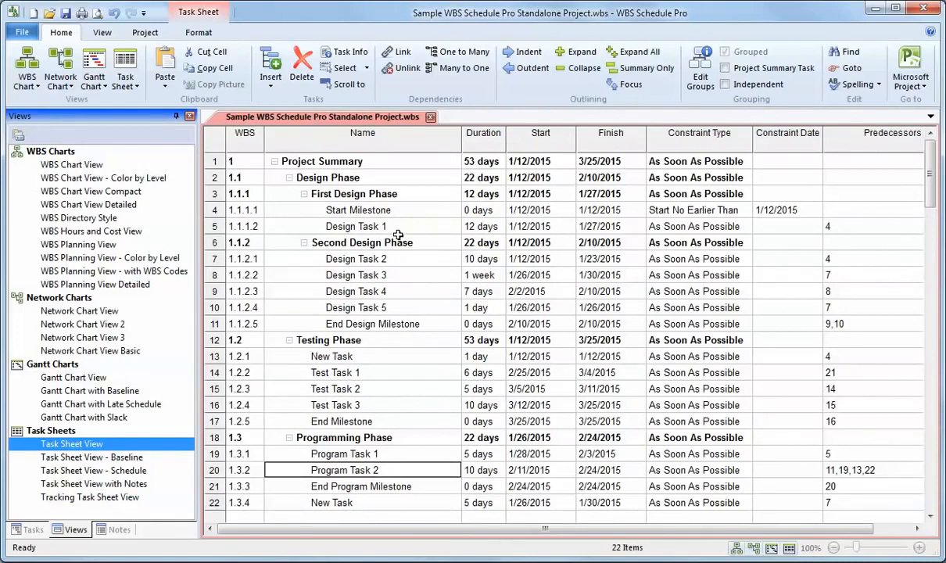
left_click(71, 164)
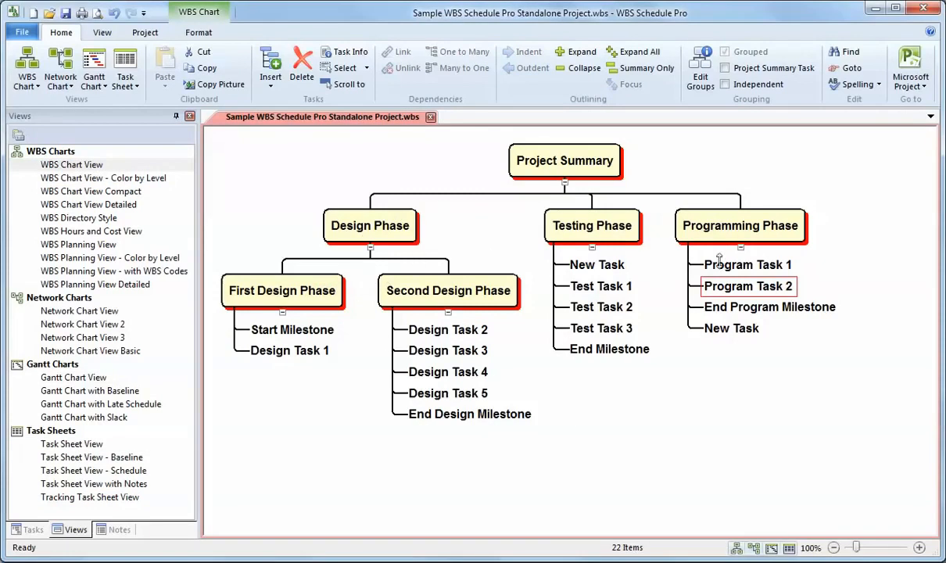
Transfer the schedule to Microsoft Project, saving the plan as Sample in Microsoft Project 2010 format and replacing the existing file
left_click(910, 64)
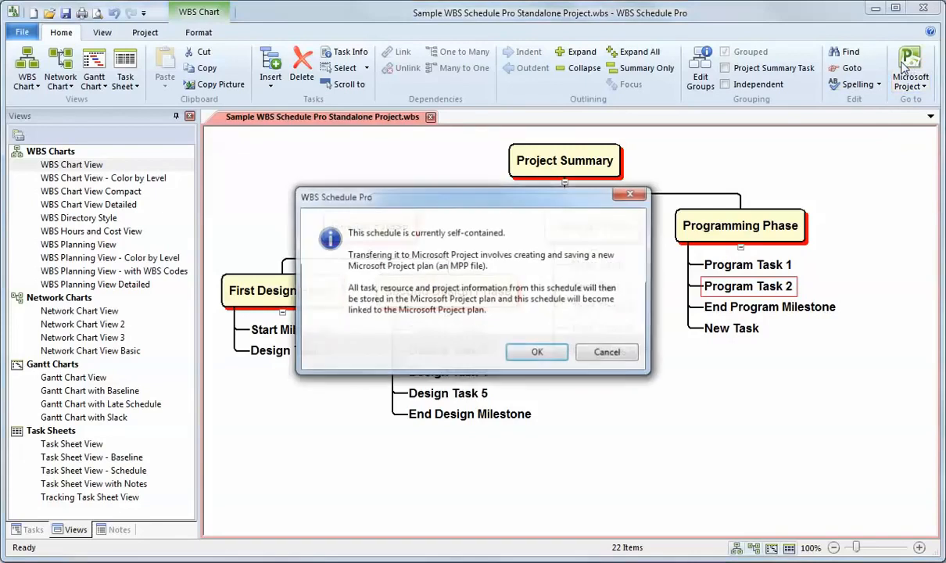
left_click(537, 353)
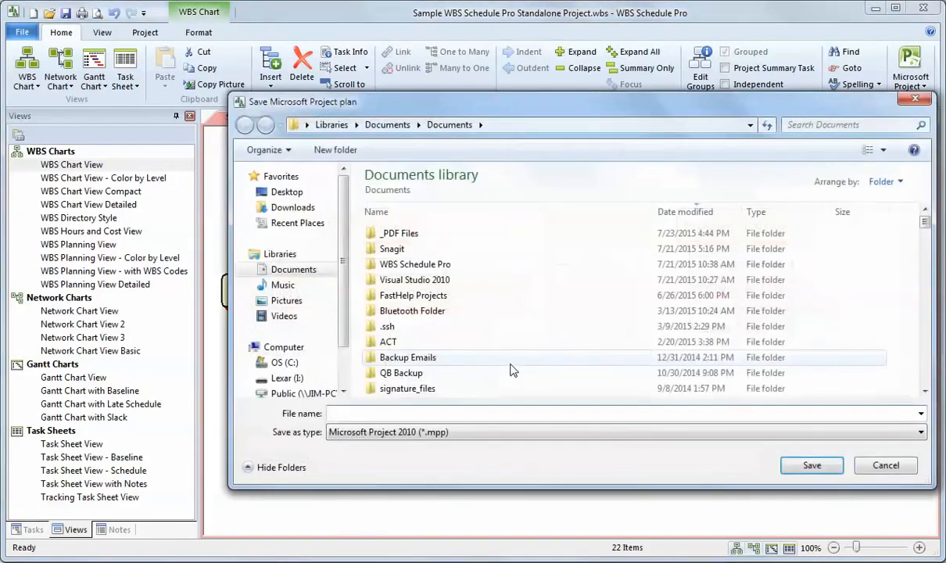
type("Sample")
key("Return")
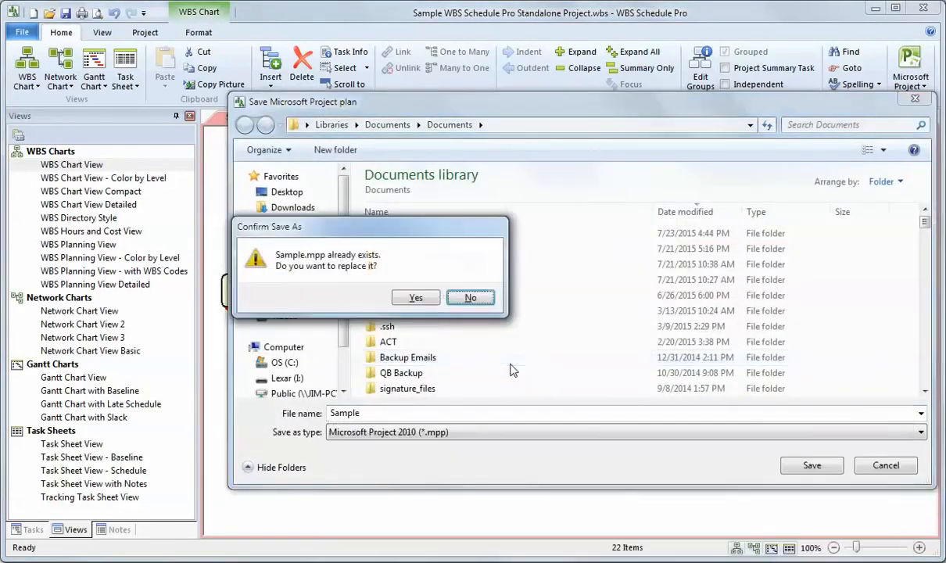
left_click(416, 298)
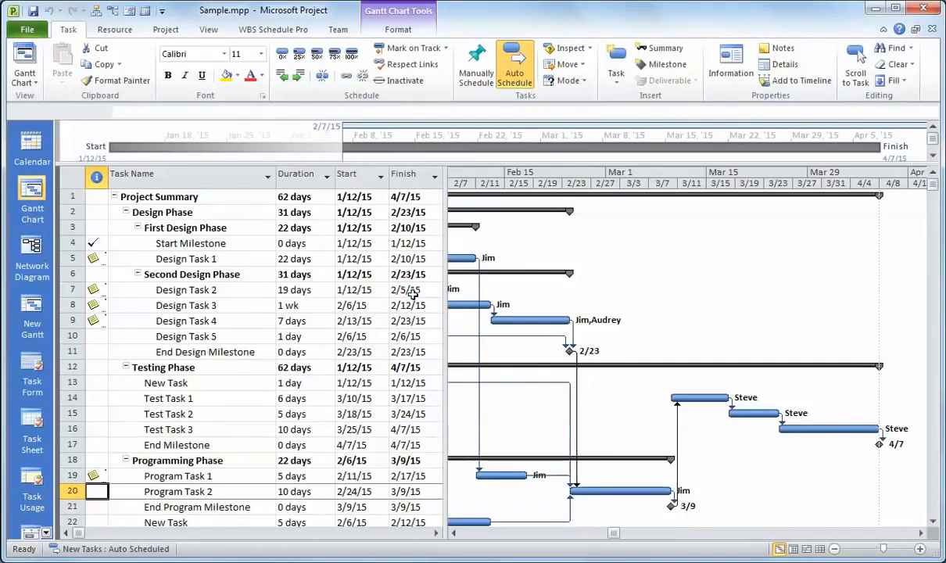
Insert a task named MS Project Task between Design Task 2 and Design Task 3 in the Microsoft Project plan
left_click(455, 535)
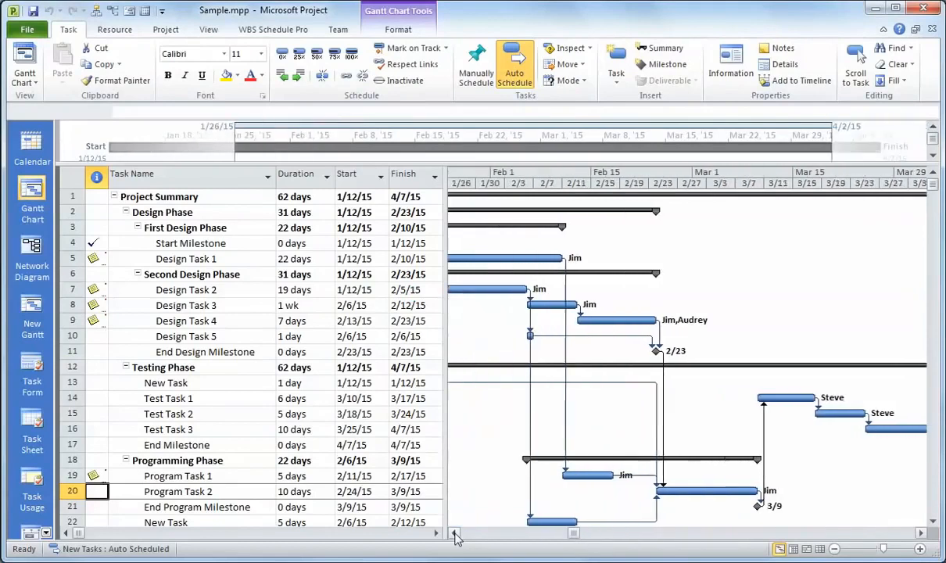
left_click(455, 534)
left_click(455, 535)
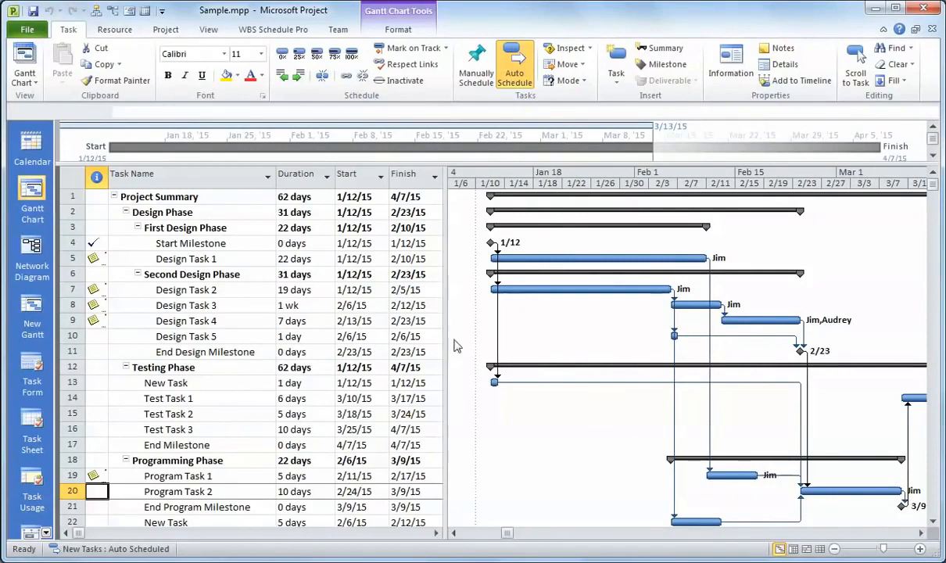
left_click(210, 306)
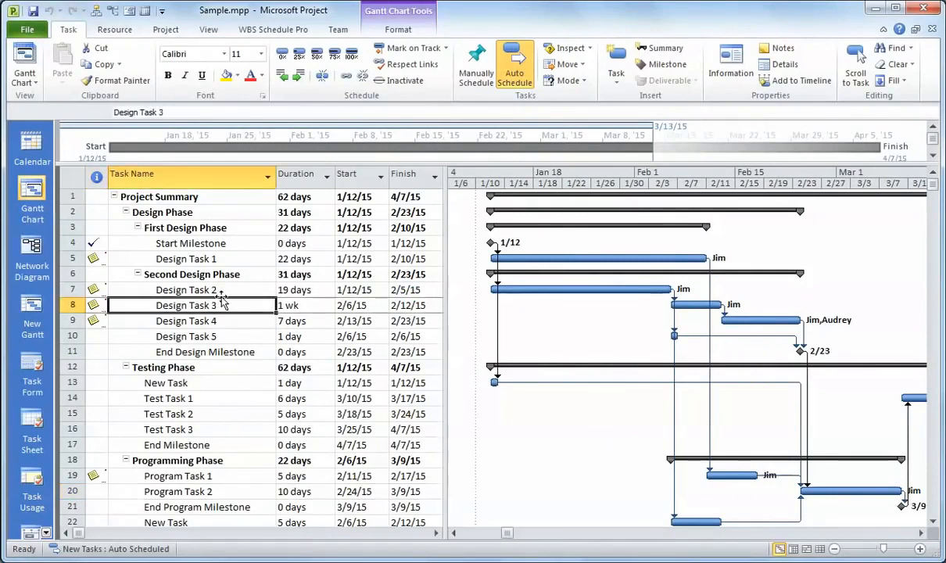
key("Insert")
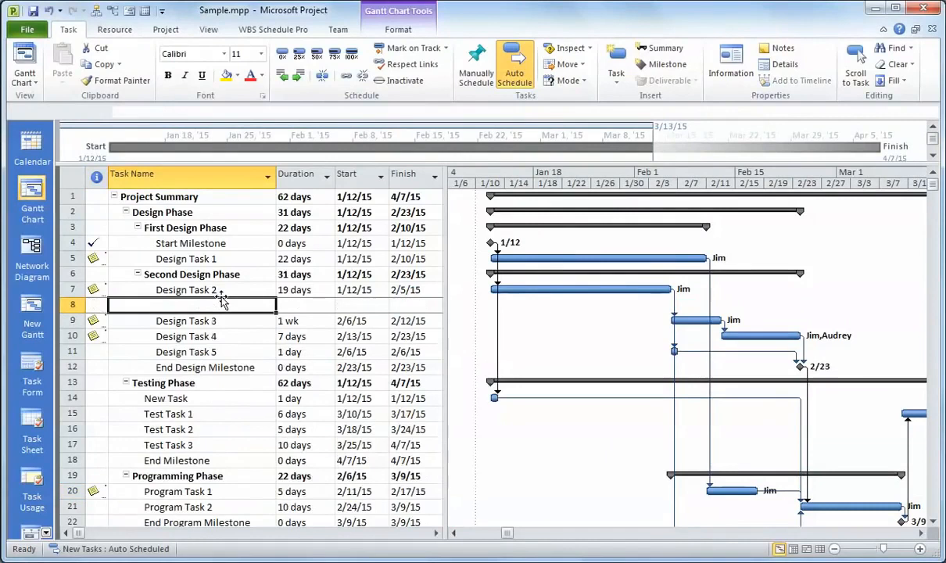
type("MS Project ")
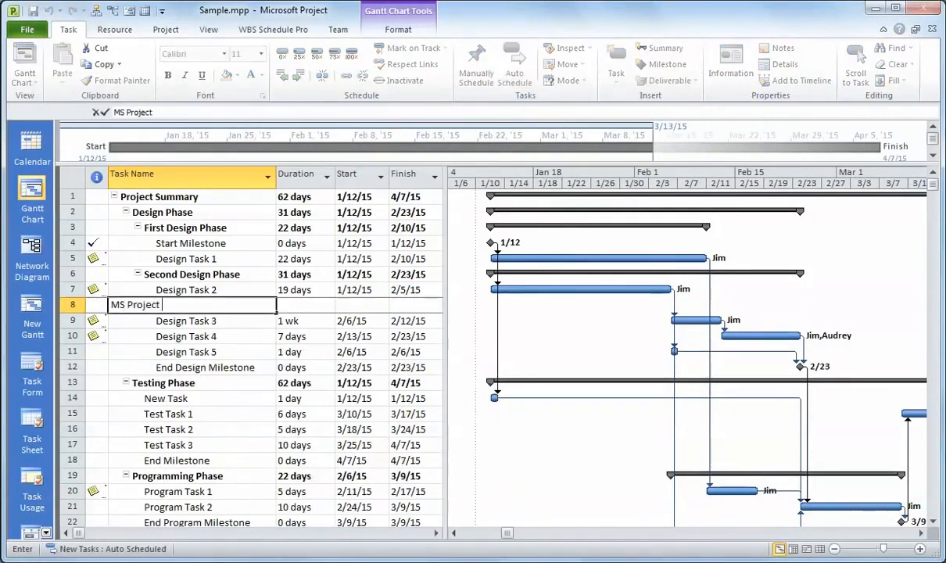
type("Task")
key("Return")
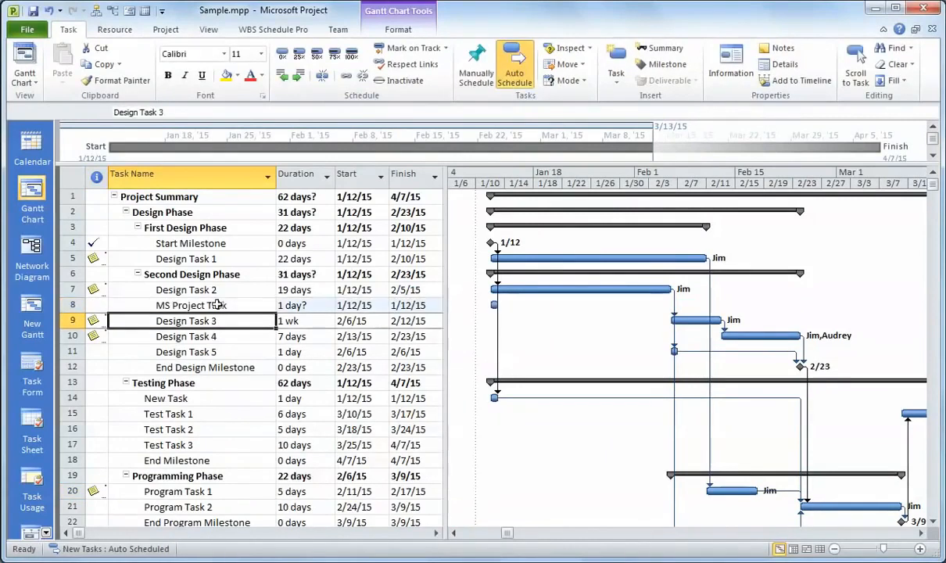
In the WBS Schedule Pro WBS chart, move MS Project Task directly below Start Milestone and return to Microsoft Project
left_click(95, 11)
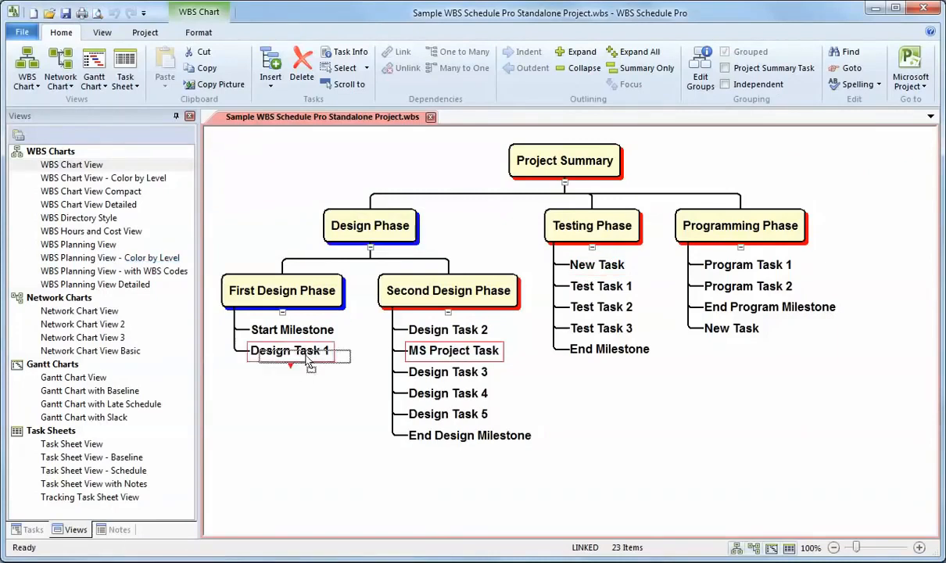
left_click(287, 334)
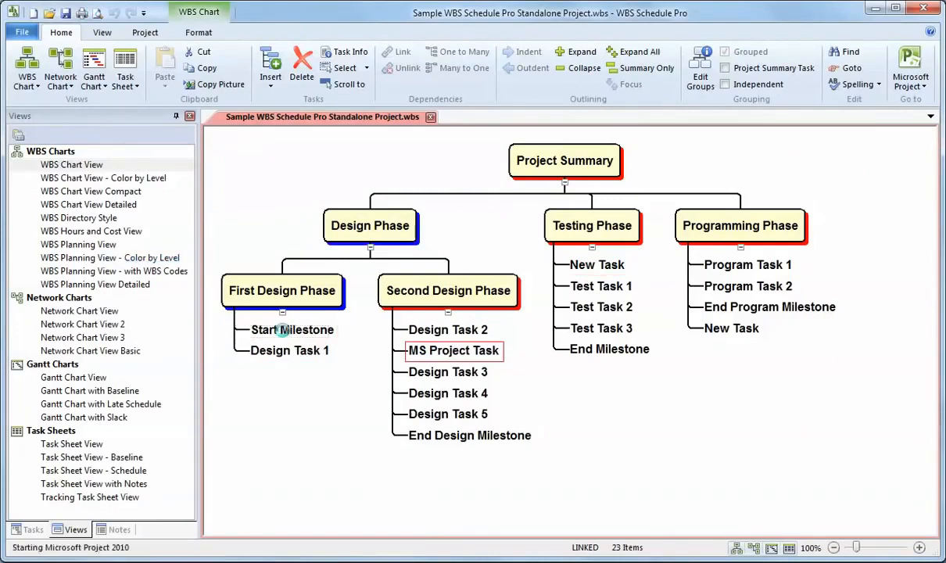
left_click(911, 66)
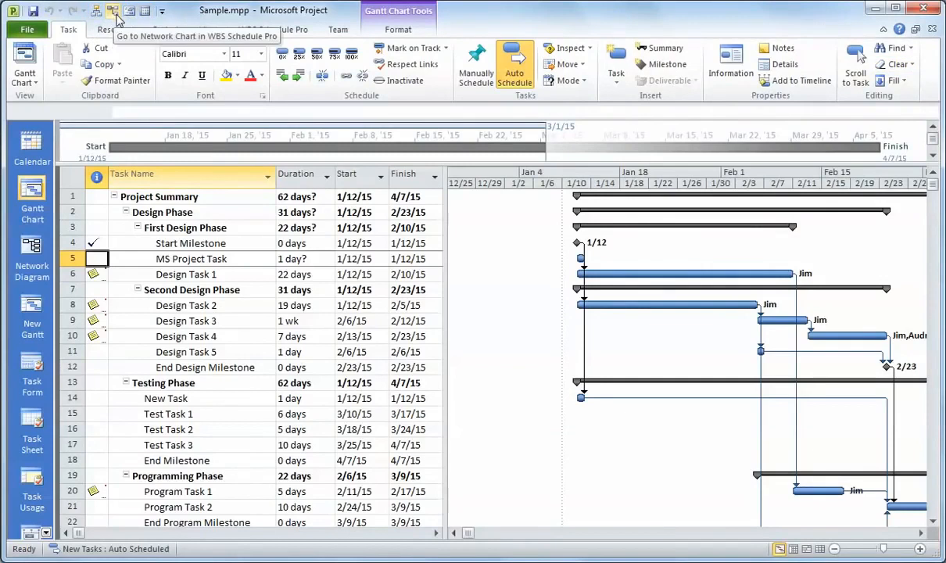
Go to the Network Chart in WBS Schedule Pro and add two chained new tasks in the Testing Phase following Design Task 5
left_click(114, 13)
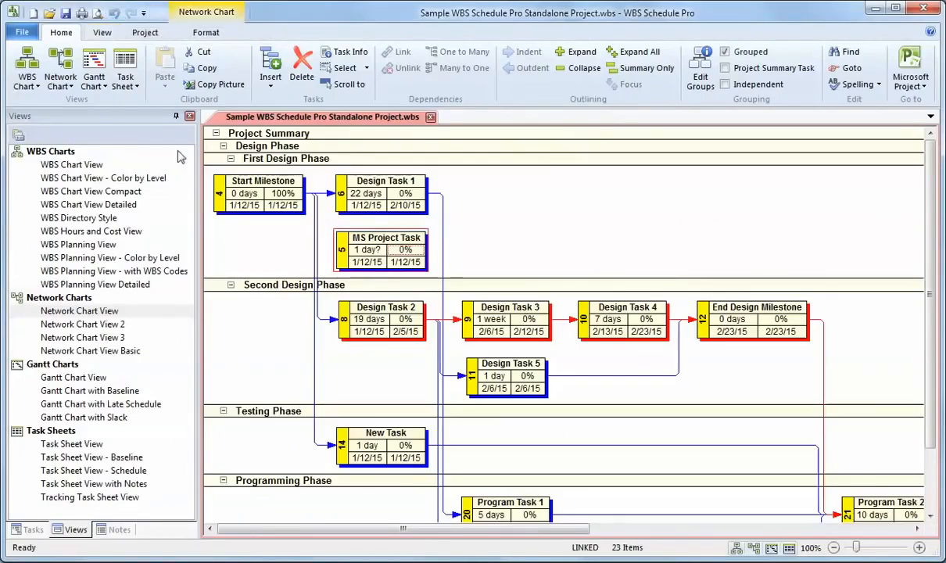
left_click_drag(536, 376, 735, 441)
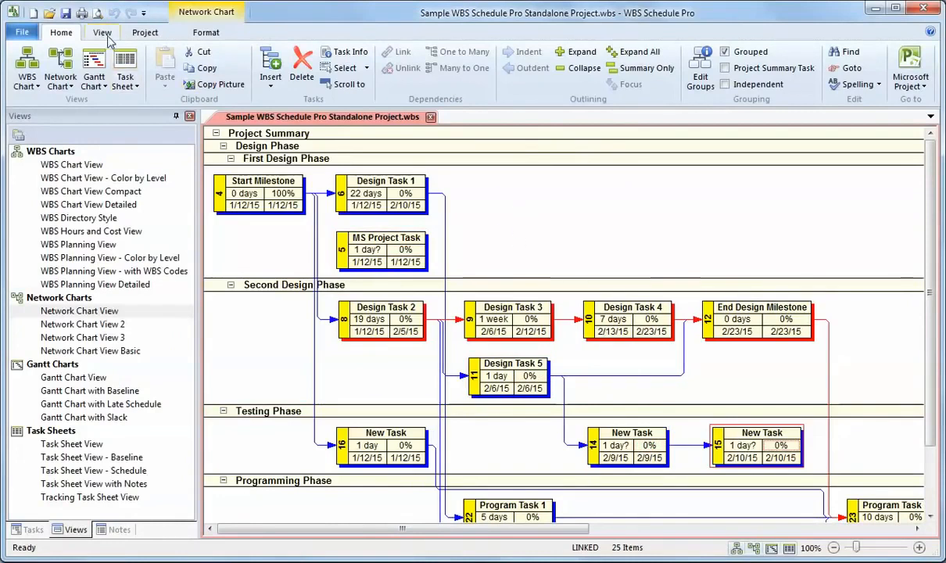
Look over the available project commands, return to WBS Chart View and select Second Design Phase
left_click(144, 33)
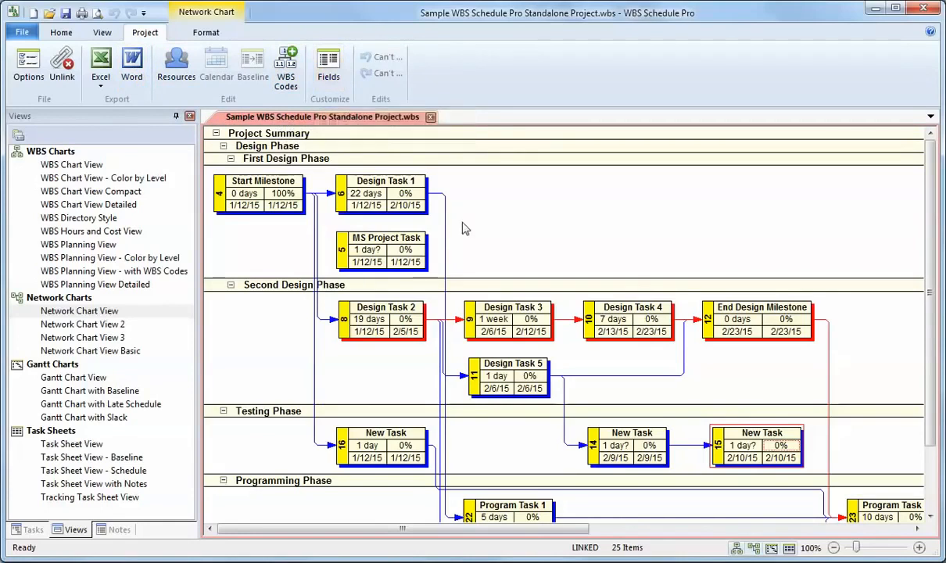
left_click(61, 32)
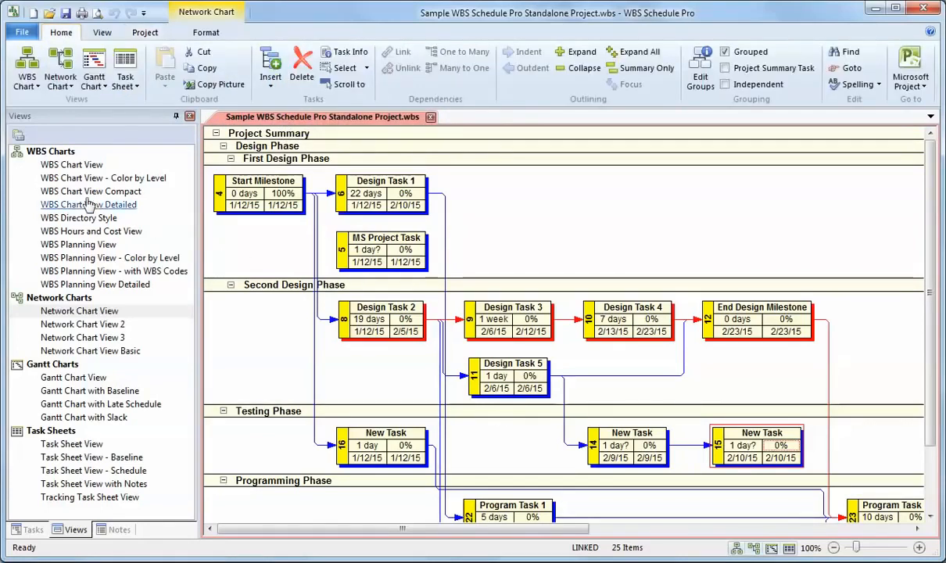
left_click(69, 166)
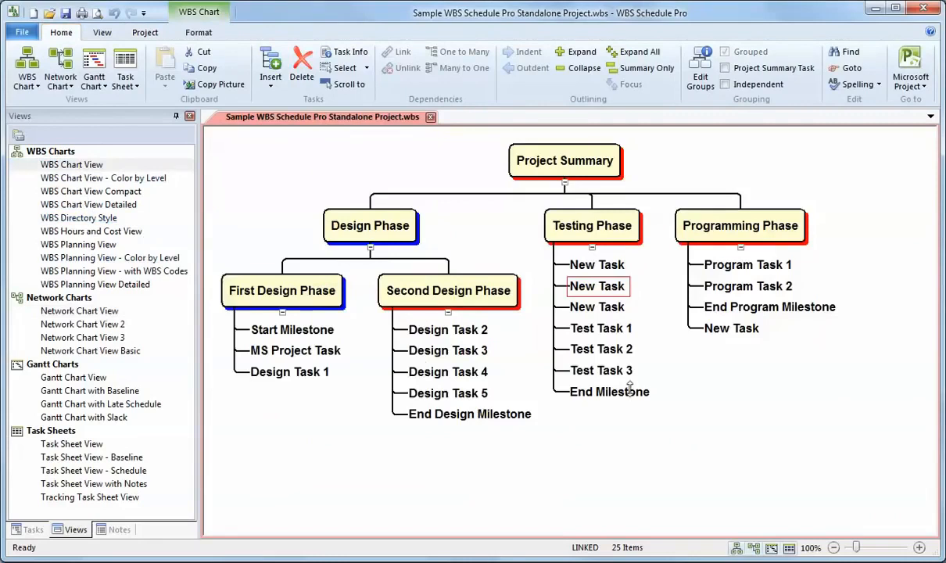
left_click(461, 292)
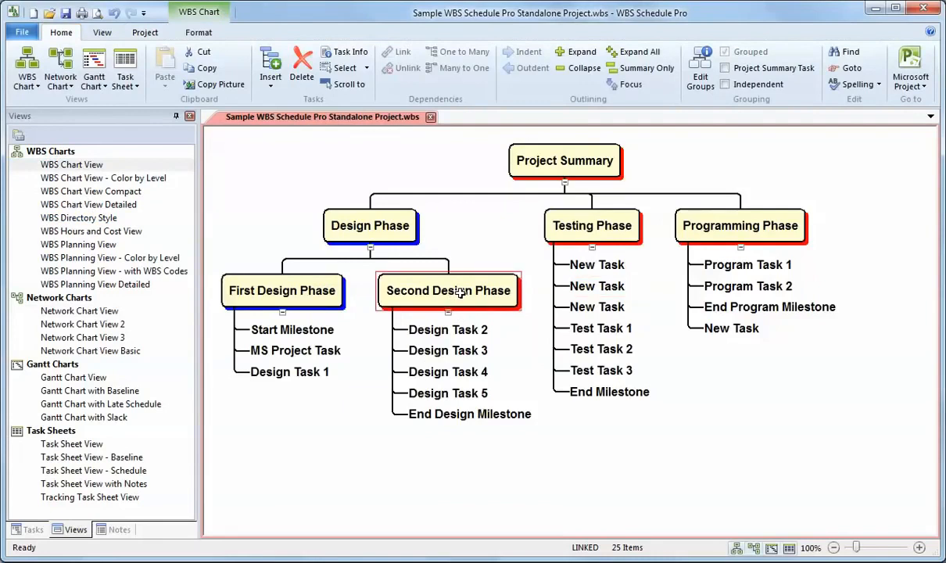